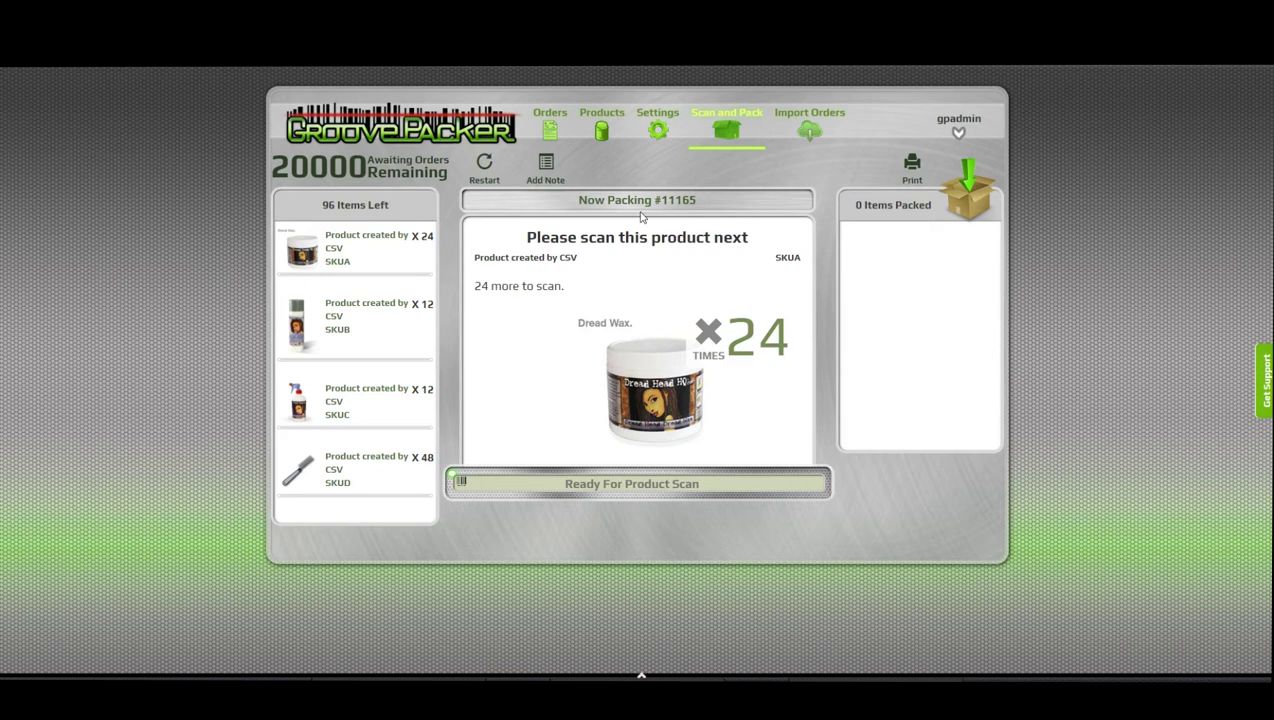
Pack all the SKUA units into Box 1, accepting one unit and using the * code with a quantity of 24.
click(791, 259)
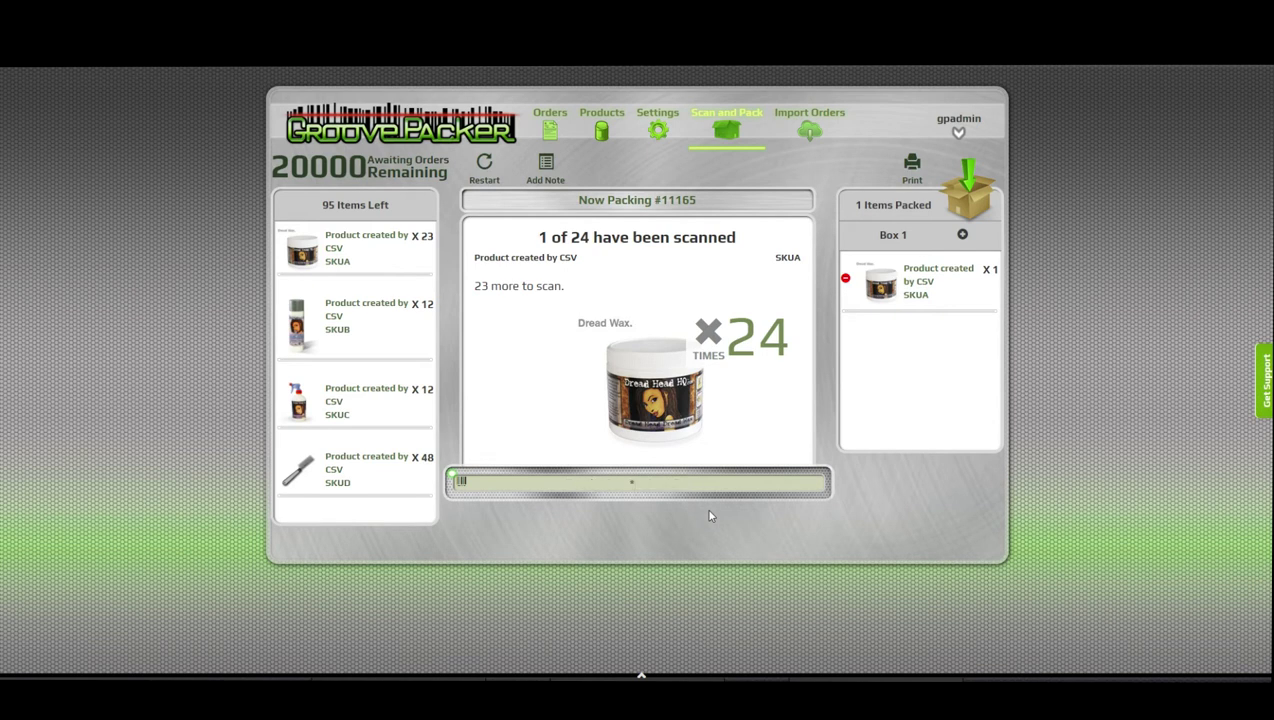
text(*)
key(Return)
text(24)
key(Return)
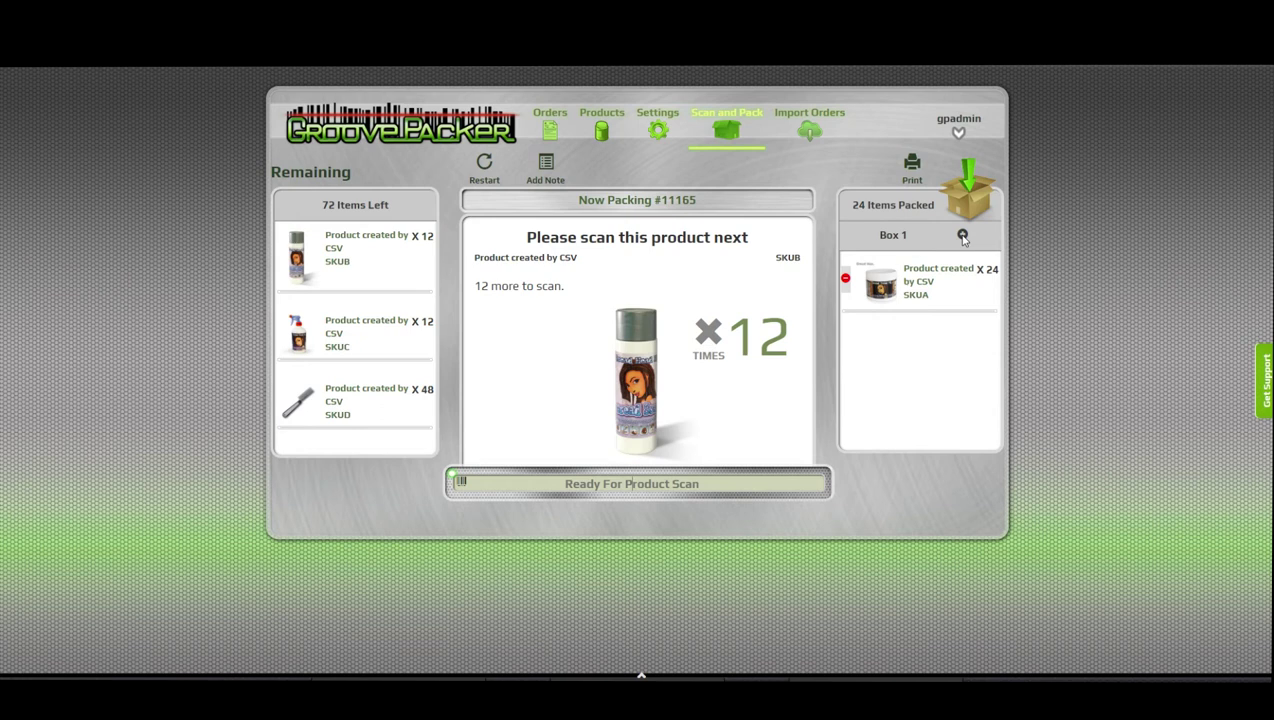
Add Box 2 to the order and pack four SKUB units into it one at a time.
click(962, 236)
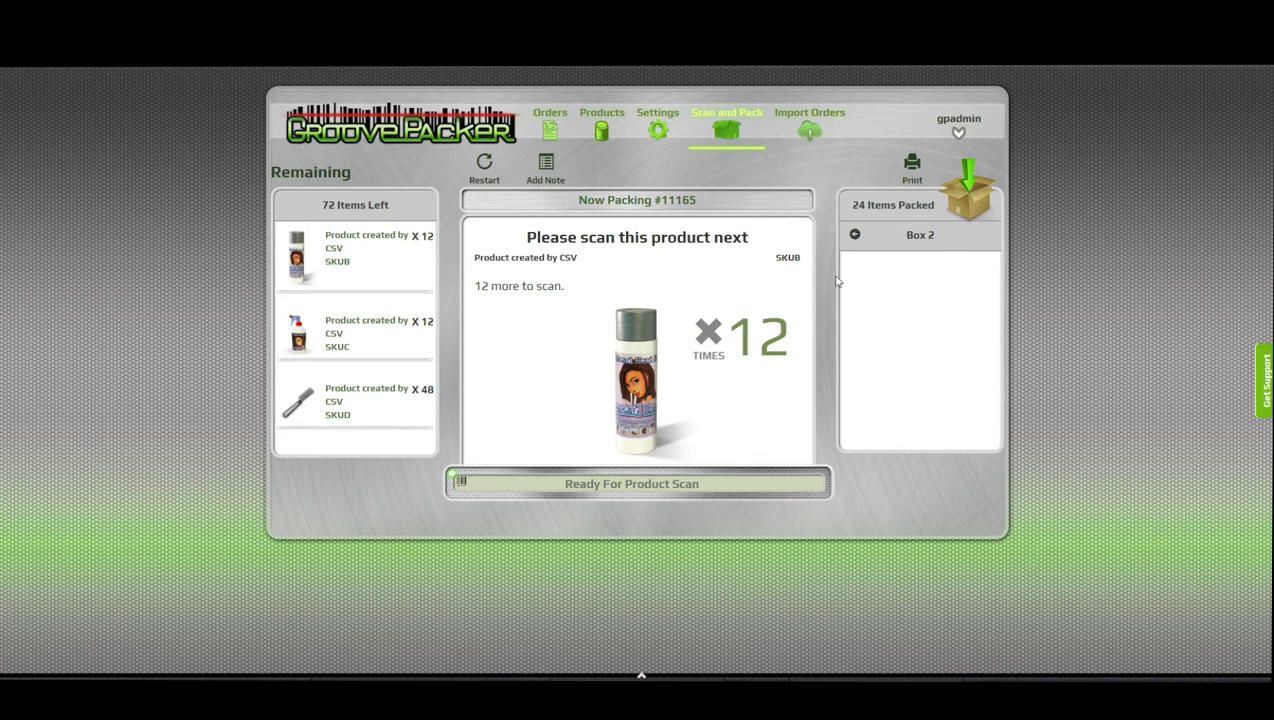
click(788, 258)
click(790, 259)
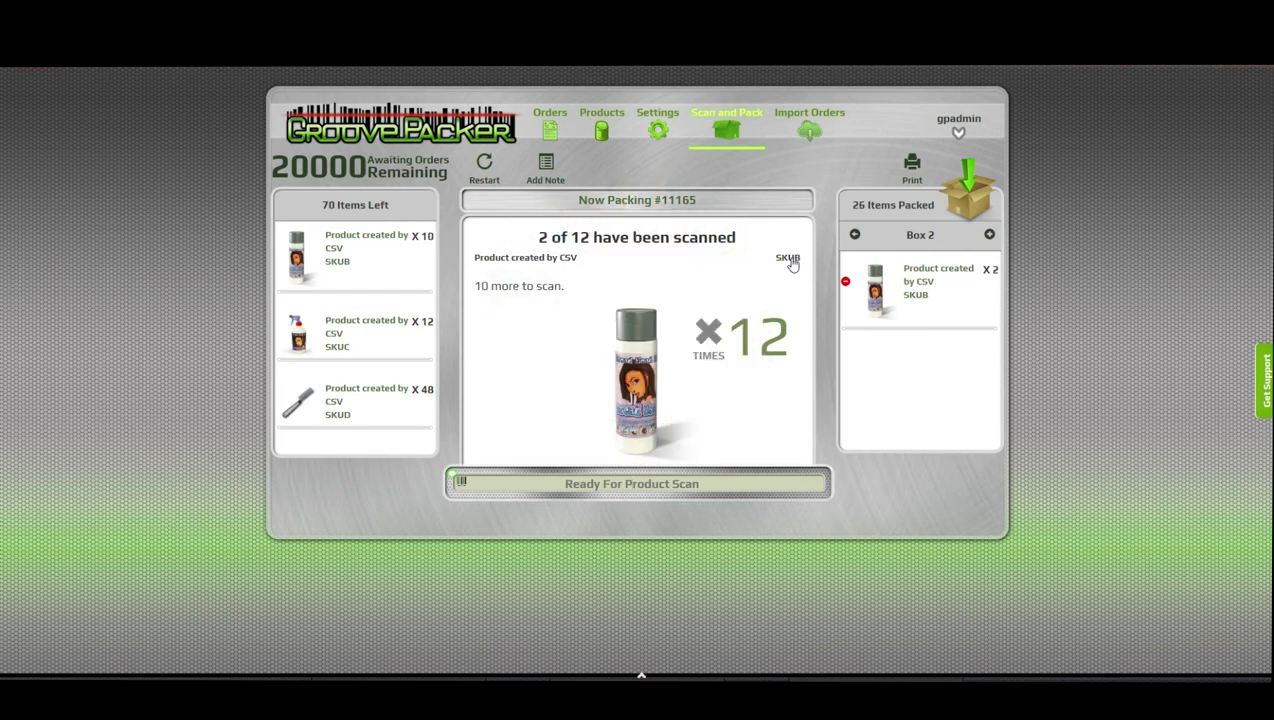
click(789, 259)
click(789, 259)
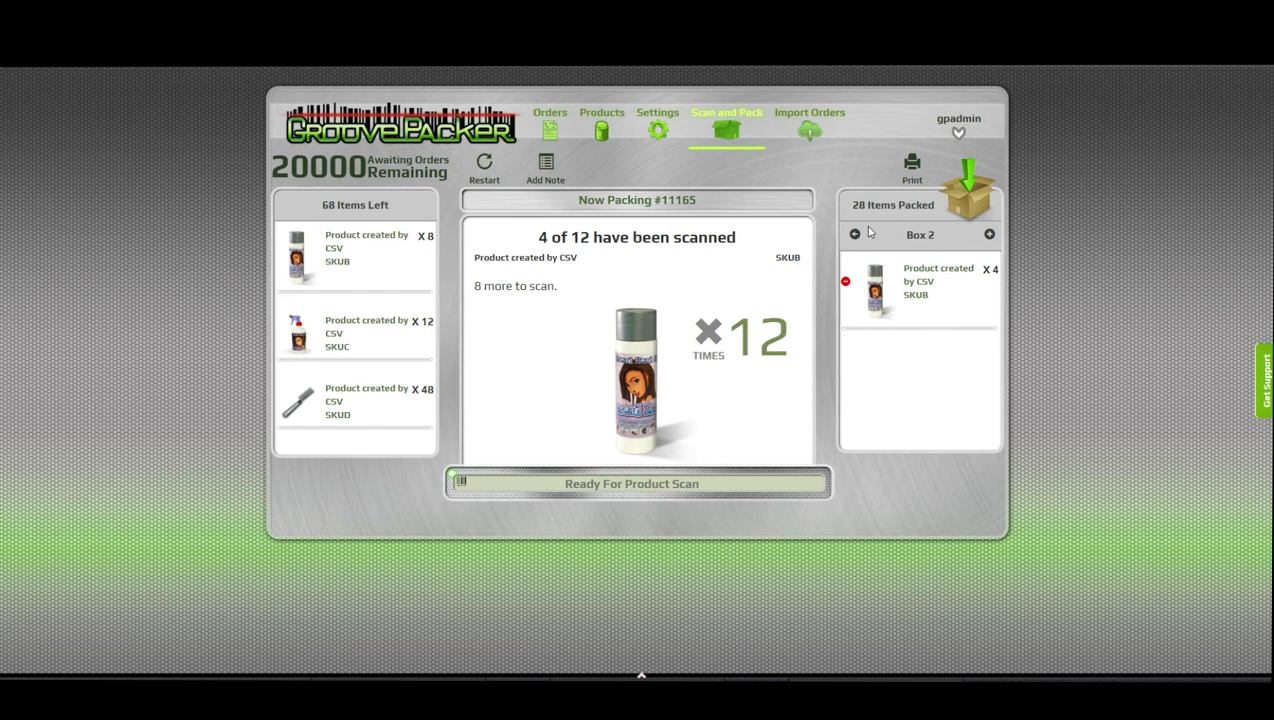
Return to Box 1, pack three SKUB units into it, and remove one of them.
click(856, 237)
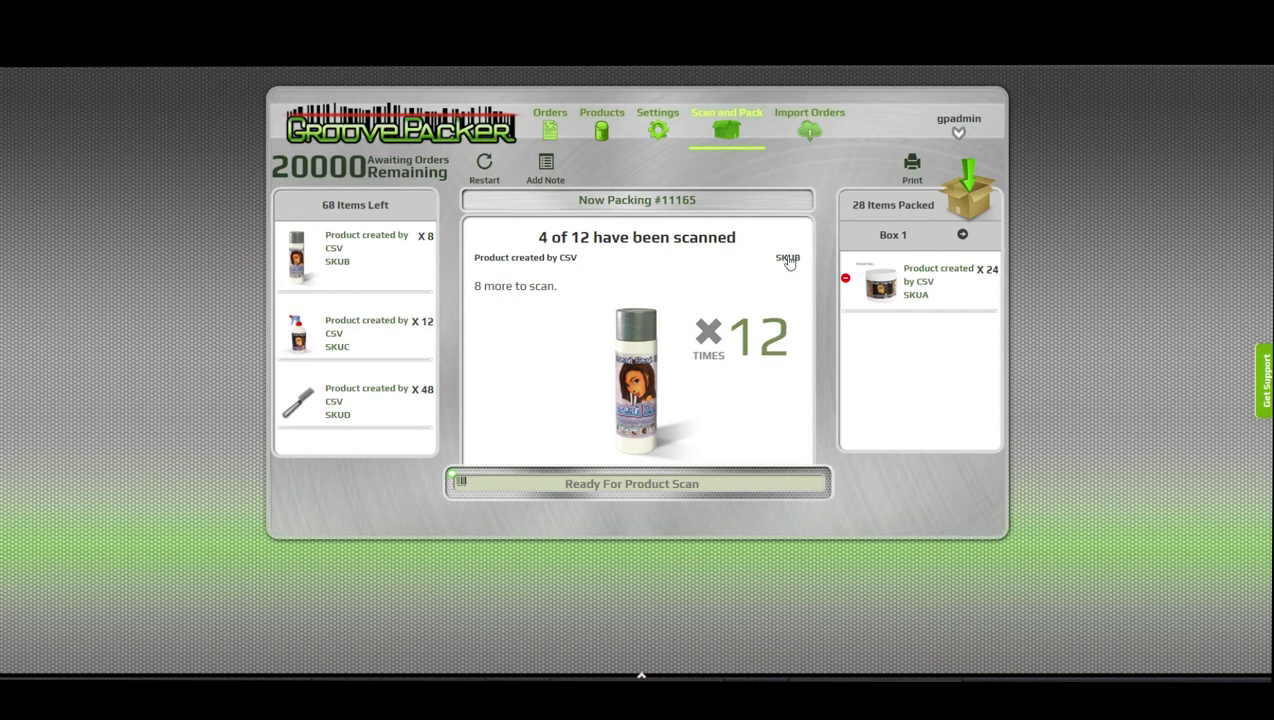
click(789, 260)
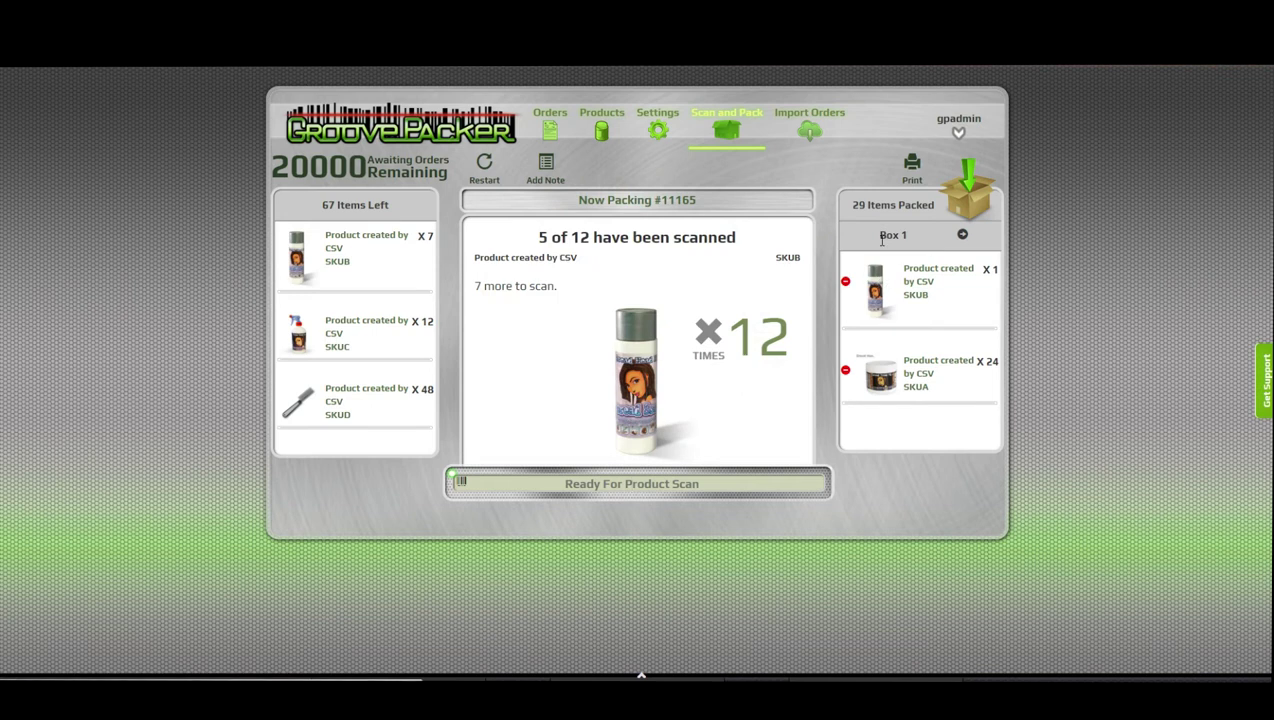
click(789, 260)
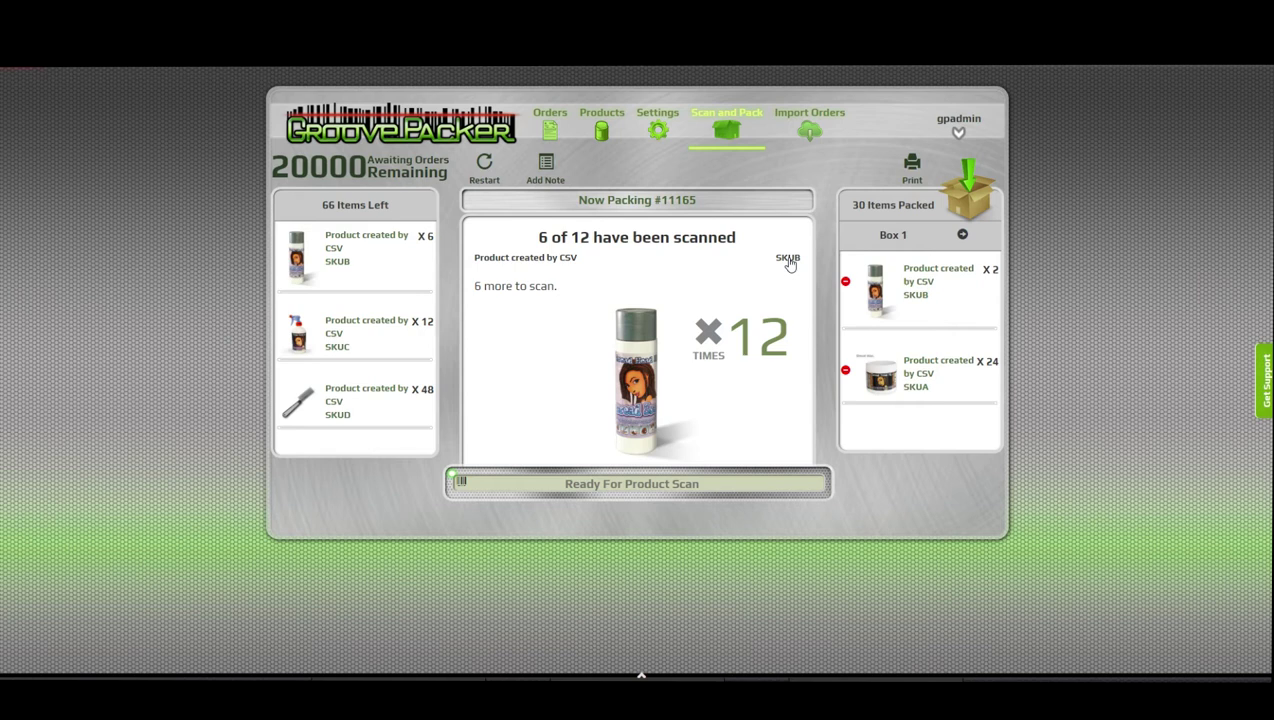
click(788, 258)
click(845, 284)
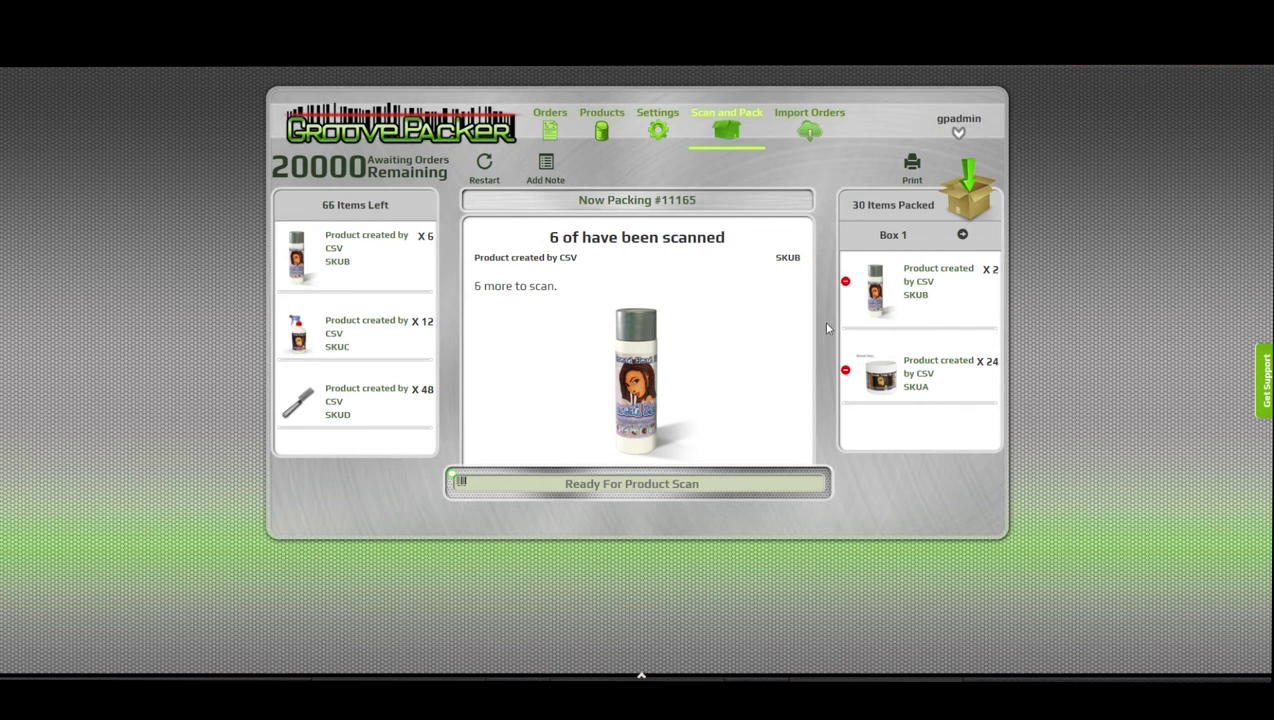
Switch back to Box 2 and pack two more SKUB units into it.
click(962, 235)
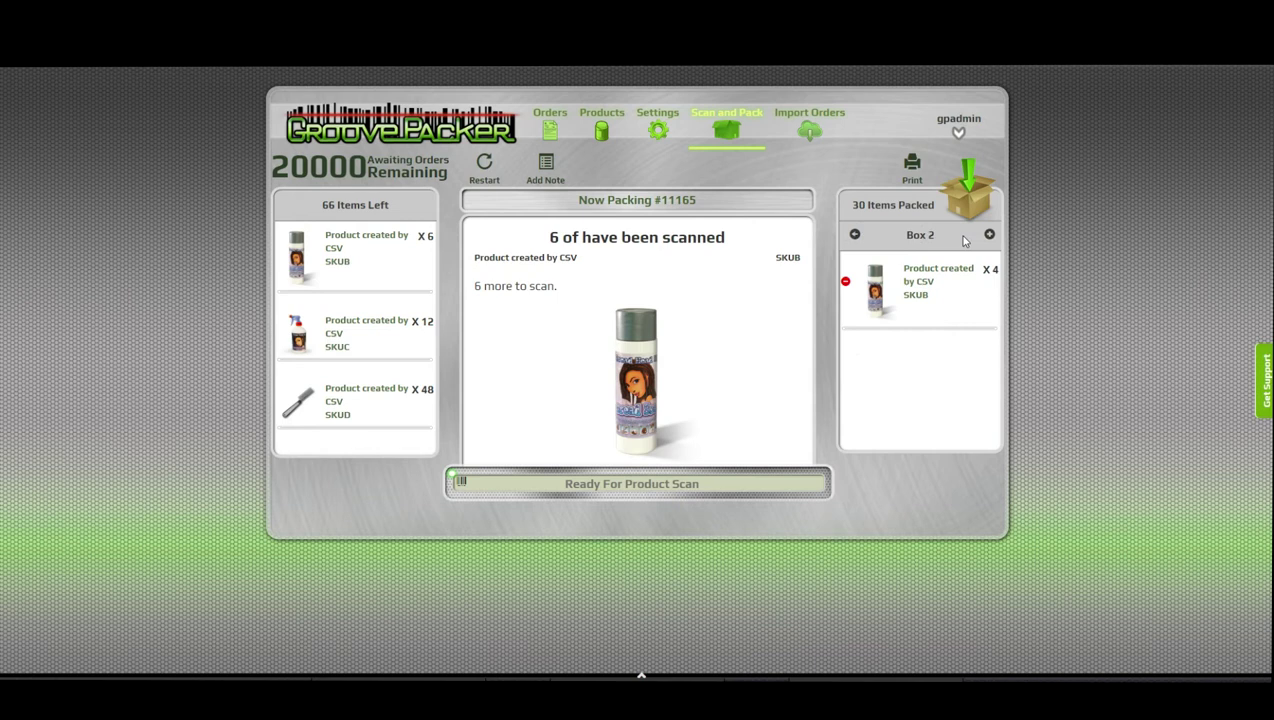
click(788, 258)
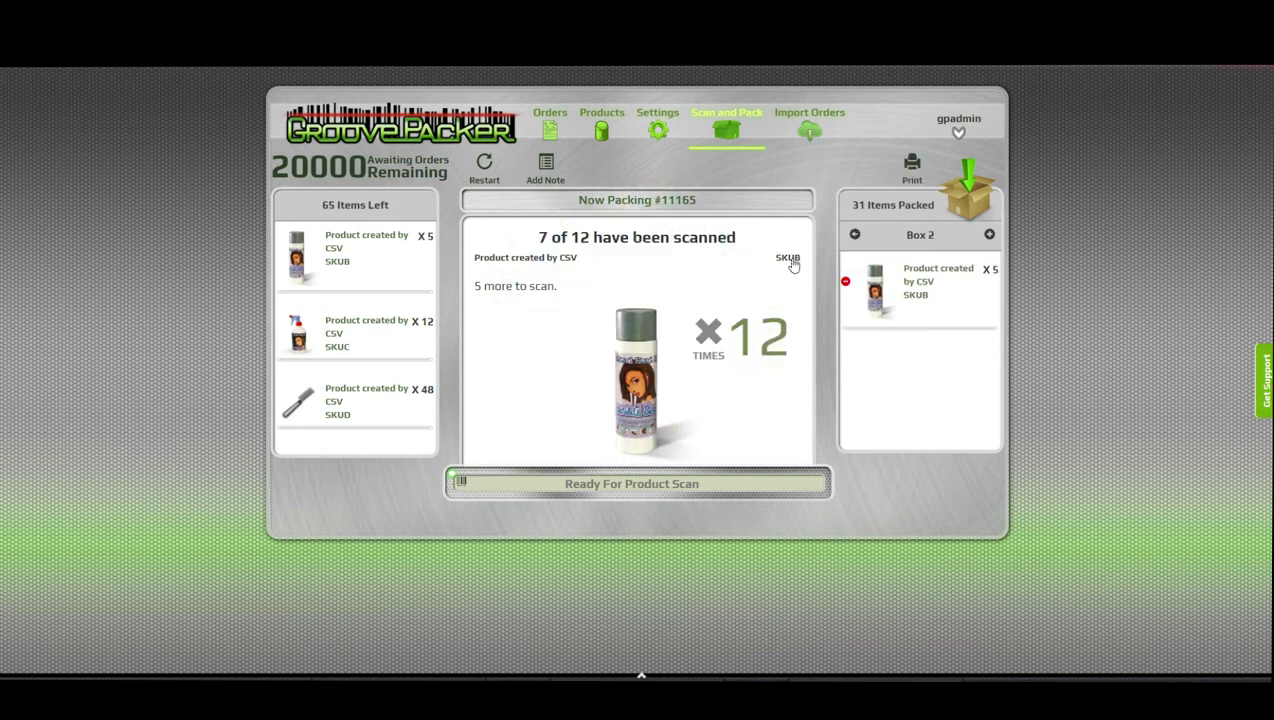
click(792, 262)
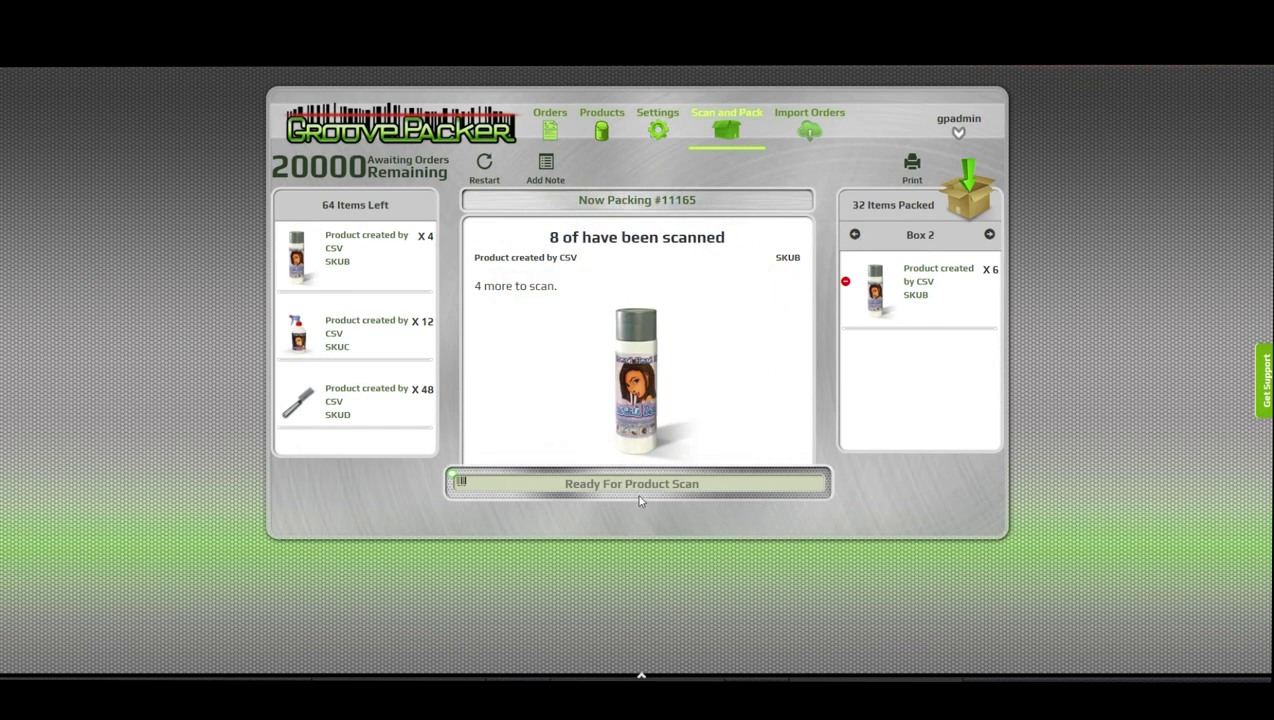
Start Box 3 with the BOXNEXT code and pack two SKUB units into it.
text(BOXNEXT)
key(Return)
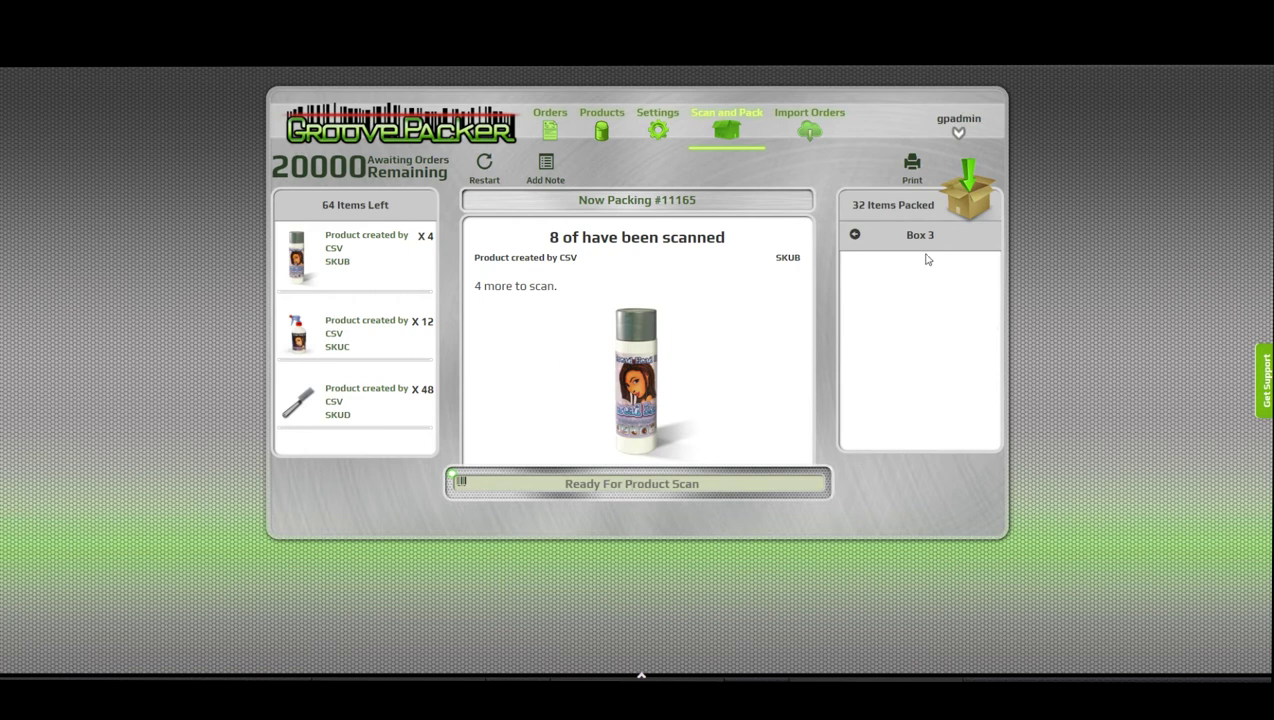
click(785, 260)
click(789, 262)
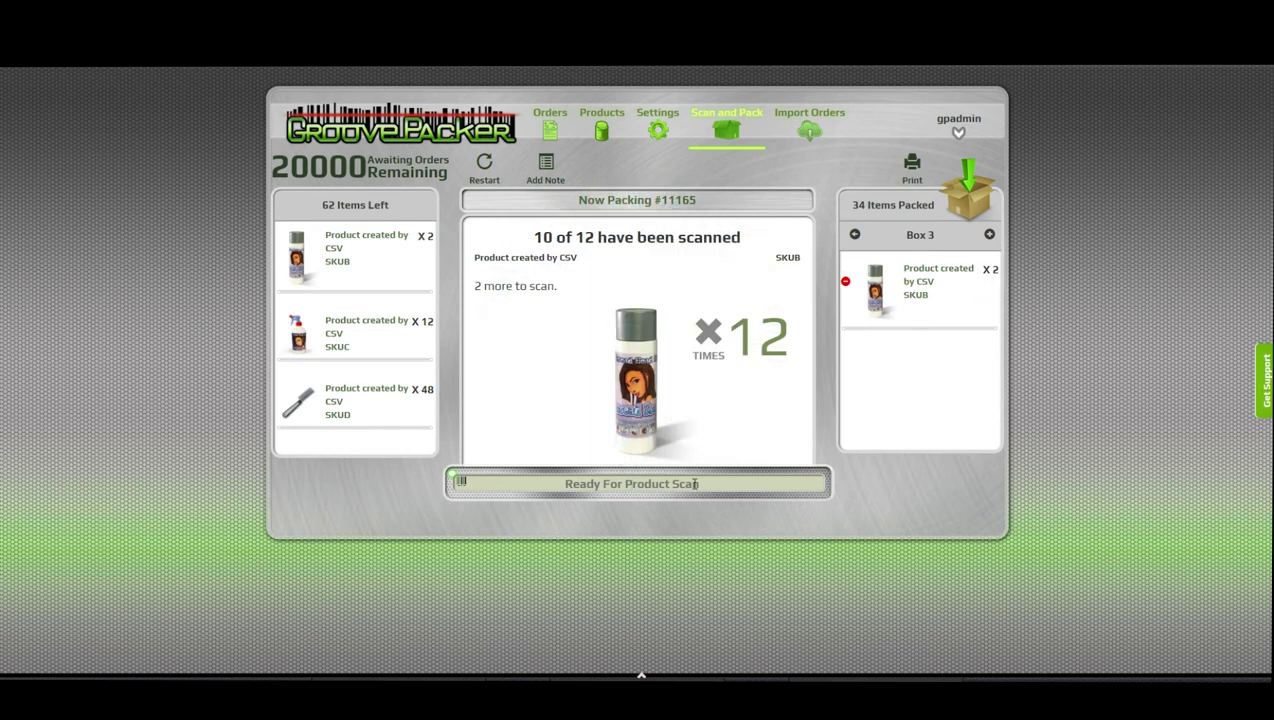
Go back to Box 2 with the BOXPREV code, pack the last two SKUB units, and print its packing slip.
text(B)
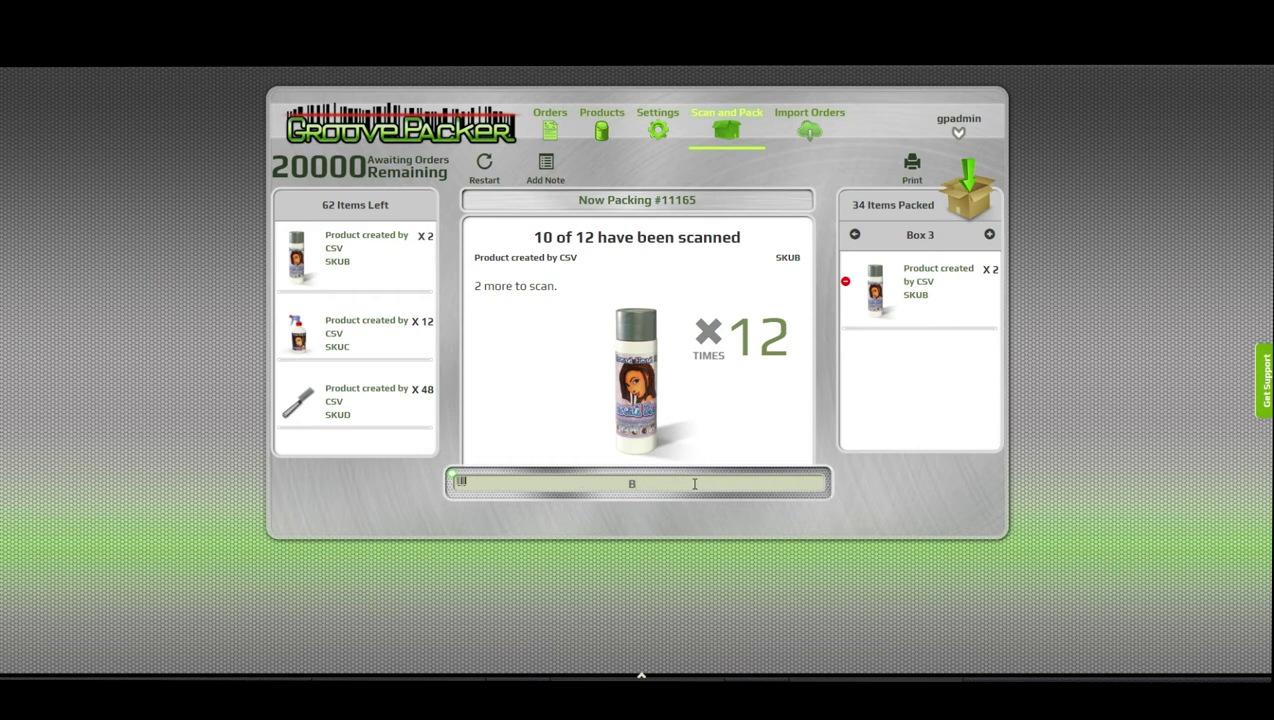
text(OXPREV)
key(Return)
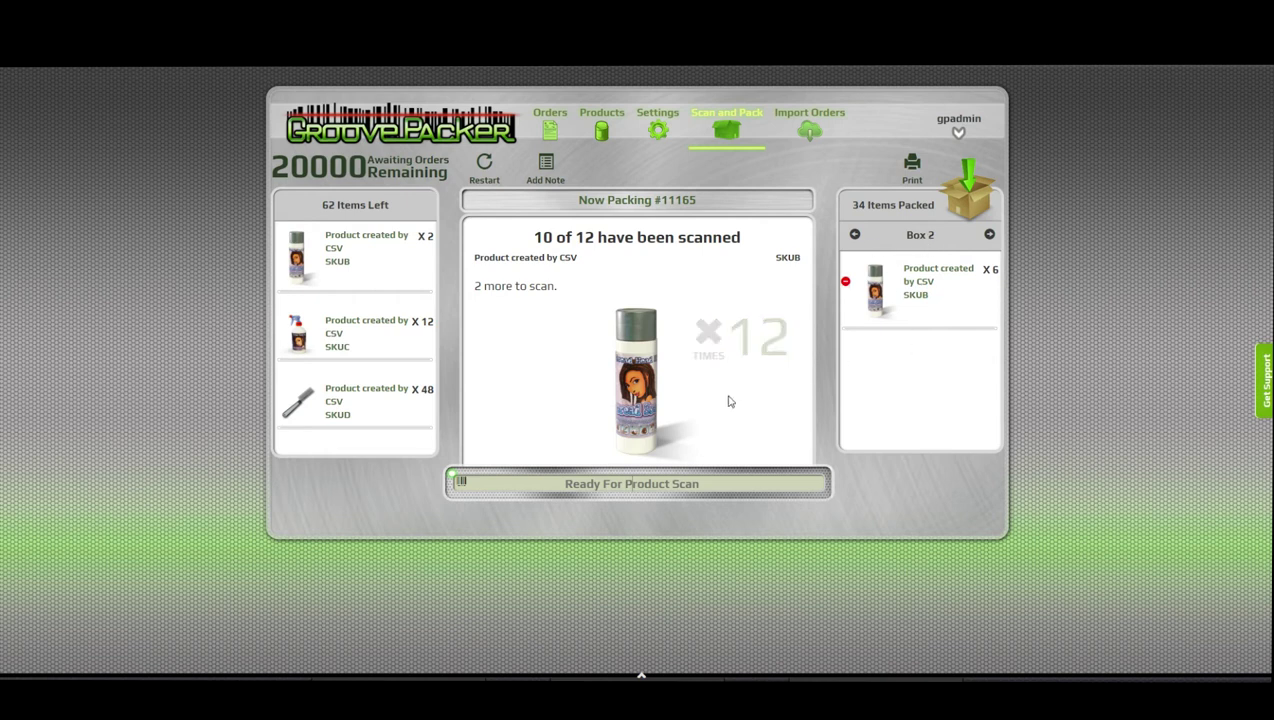
click(783, 262)
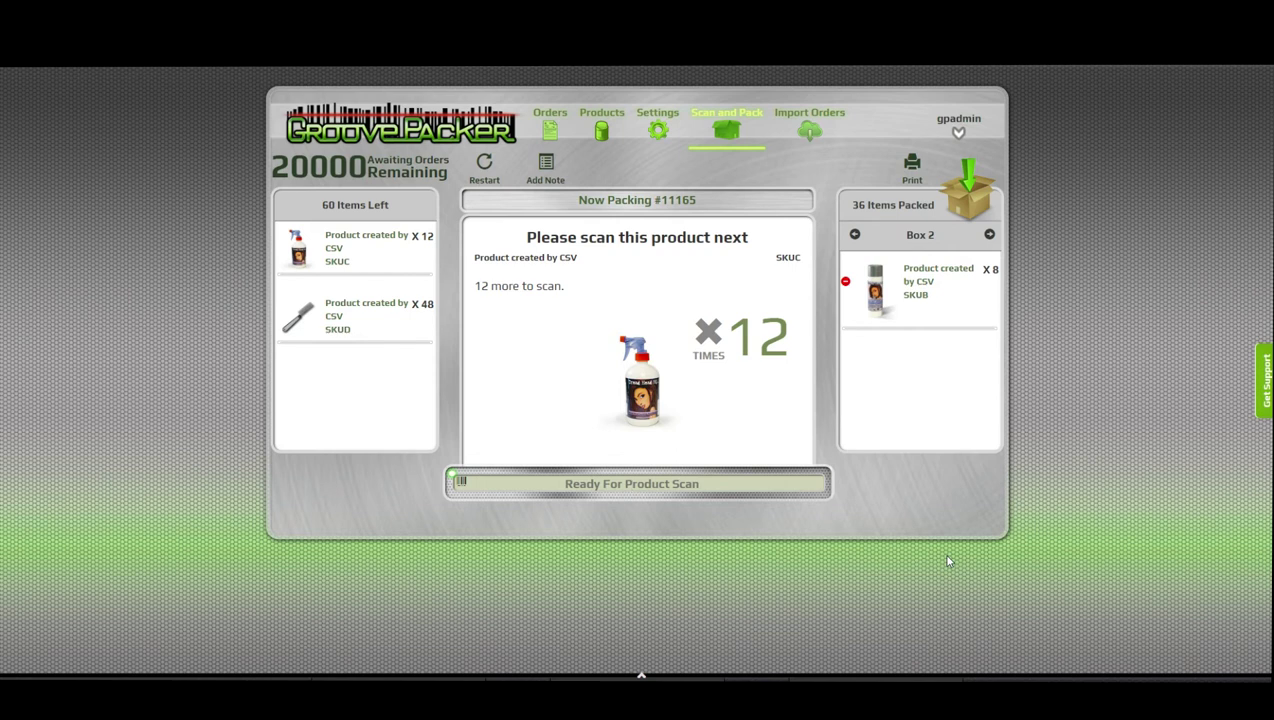
click(912, 166)
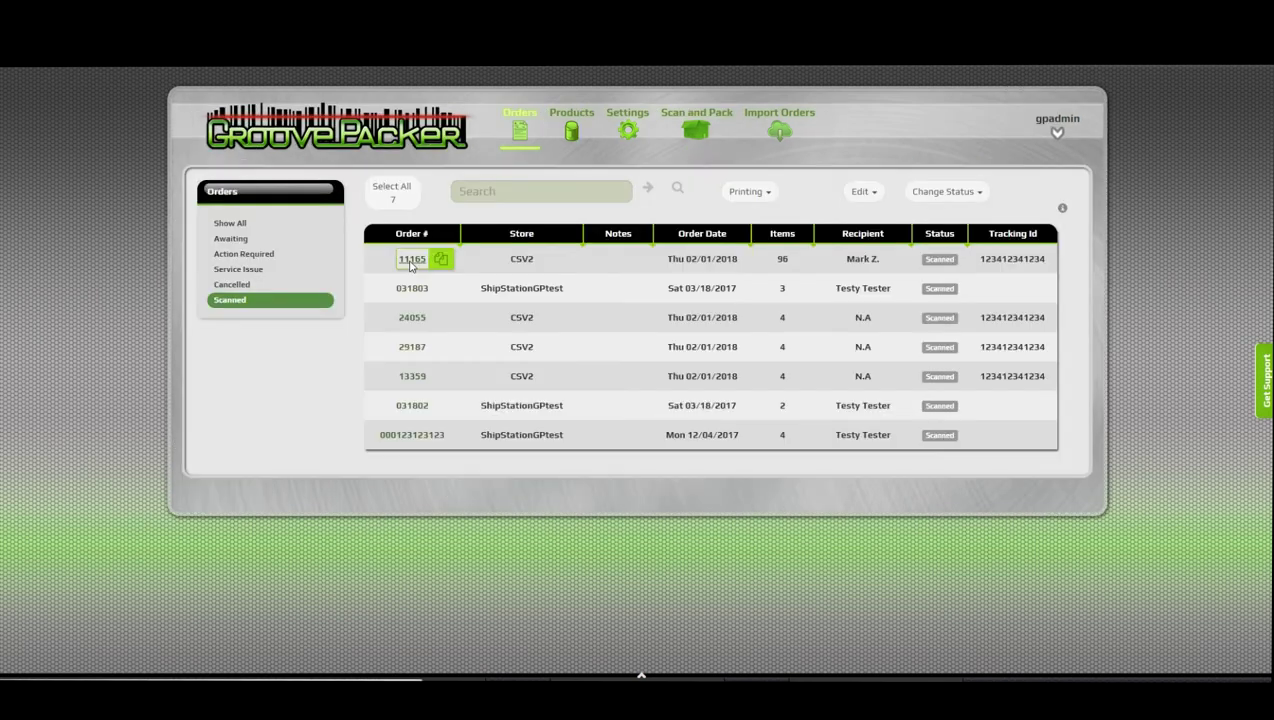
Open the multi-box information of the 96-item scanned order and examine the contents of Boxes 1, 2 and 3.
click(409, 265)
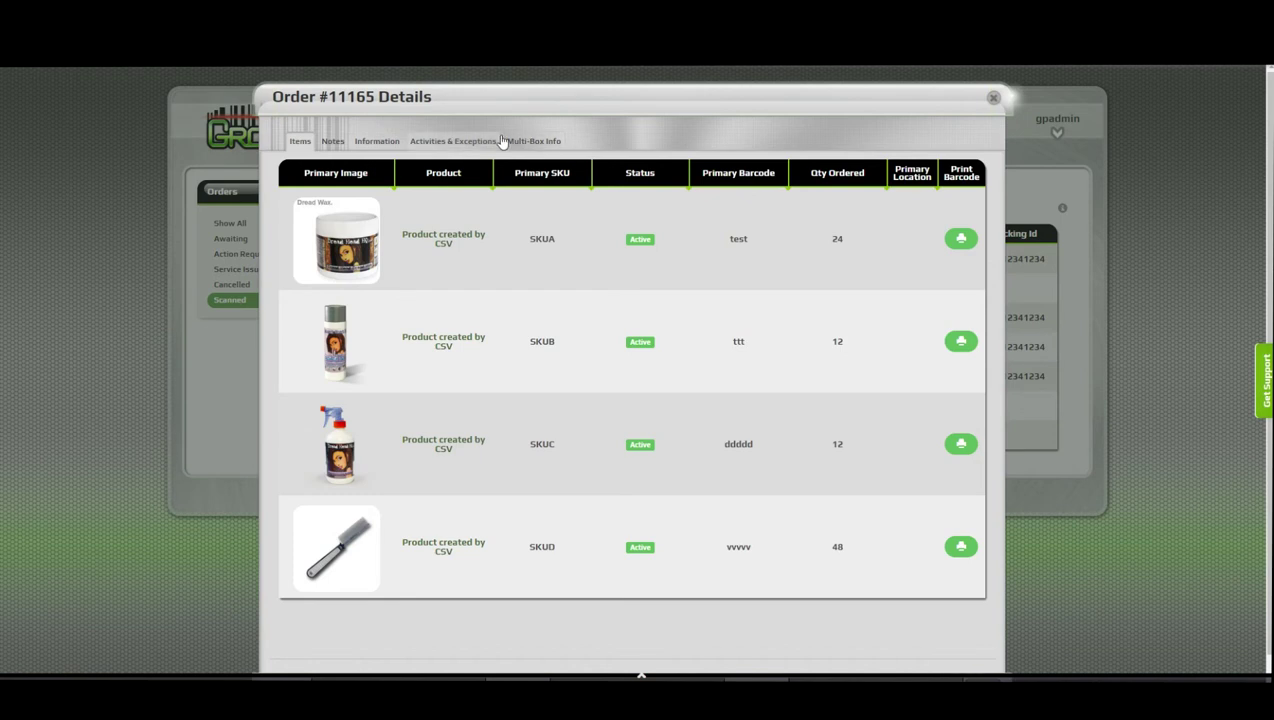
click(532, 143)
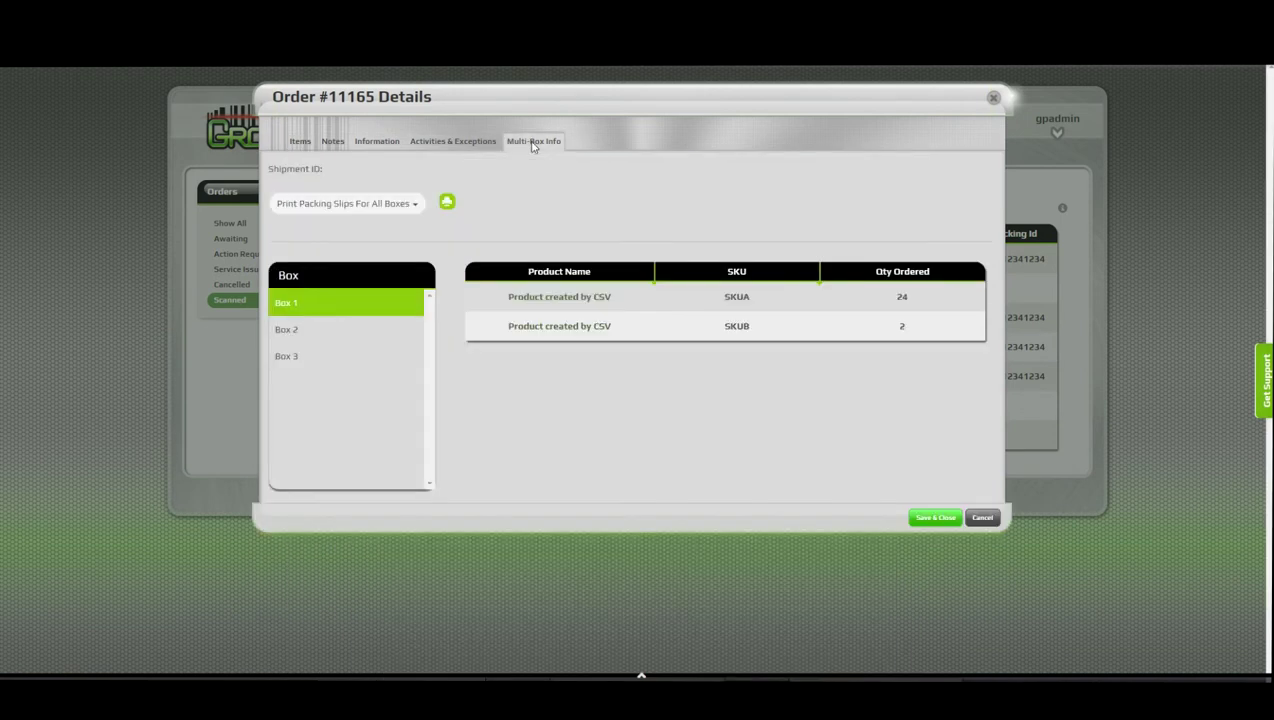
click(291, 338)
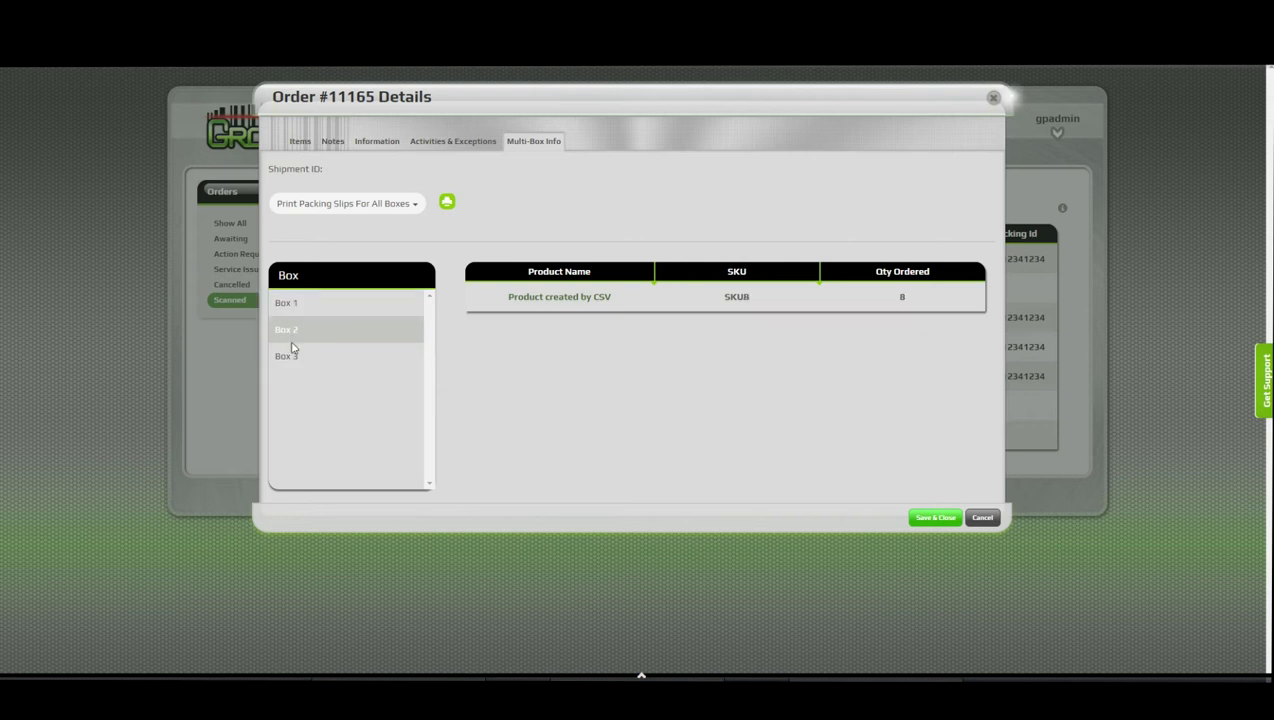
click(287, 355)
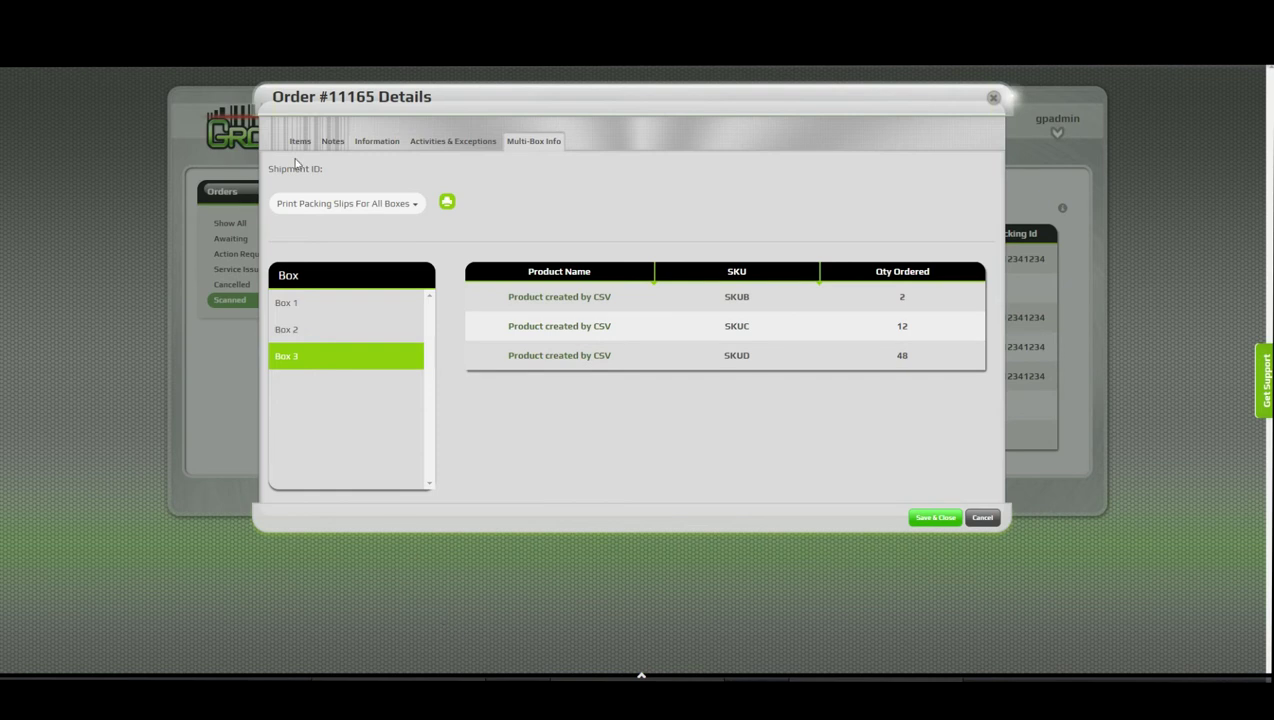
Print the packing slips for all boxes of the order, keeping the Print Packing Slips For All Boxes option.
click(387, 207)
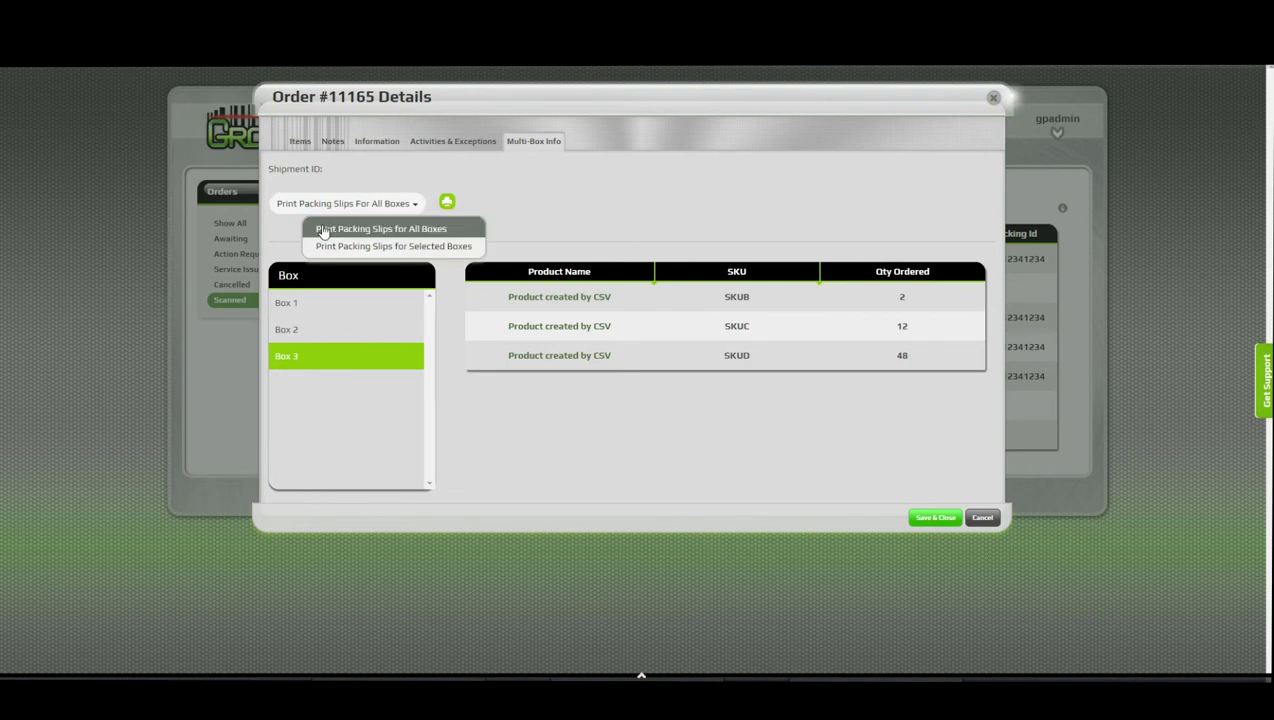
click(588, 213)
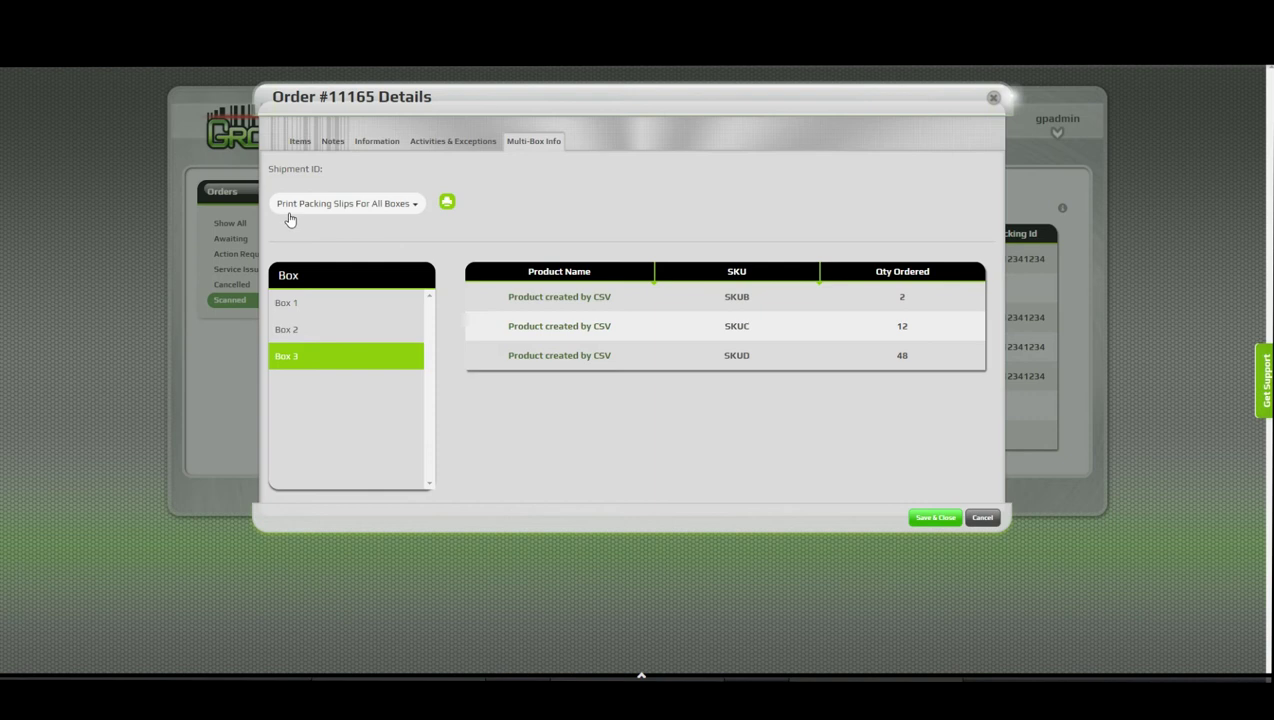
click(447, 203)
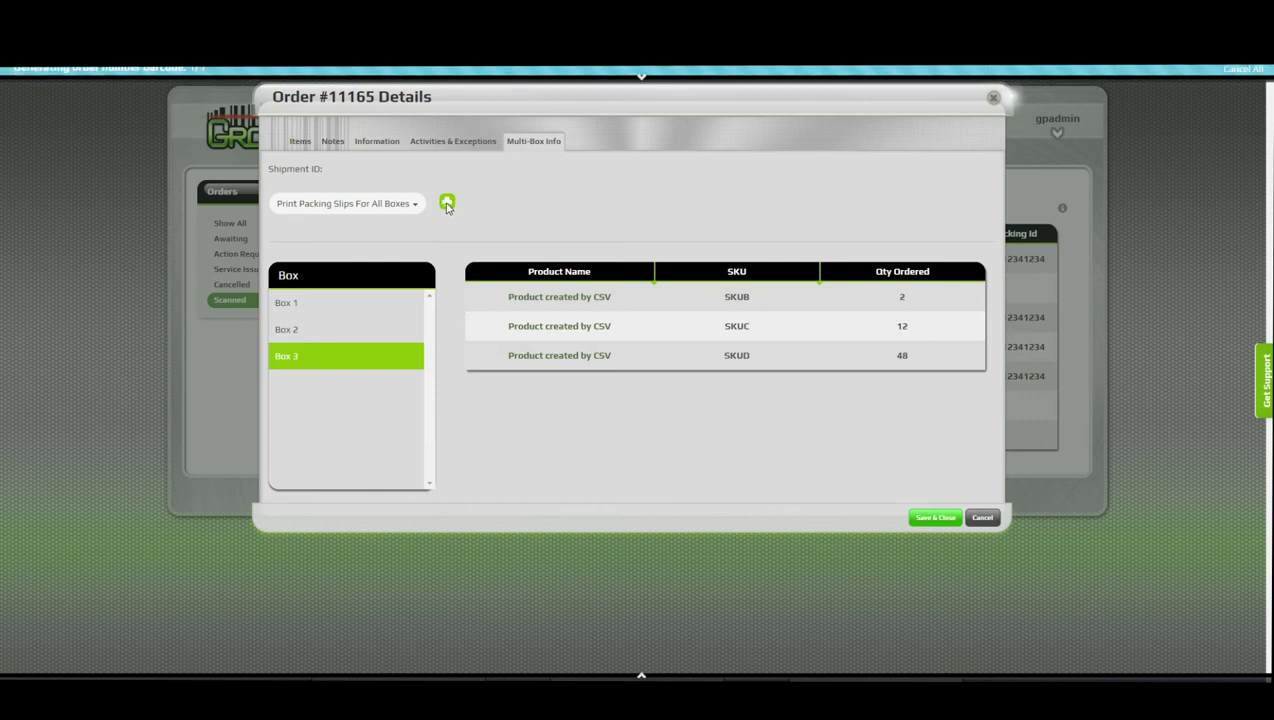